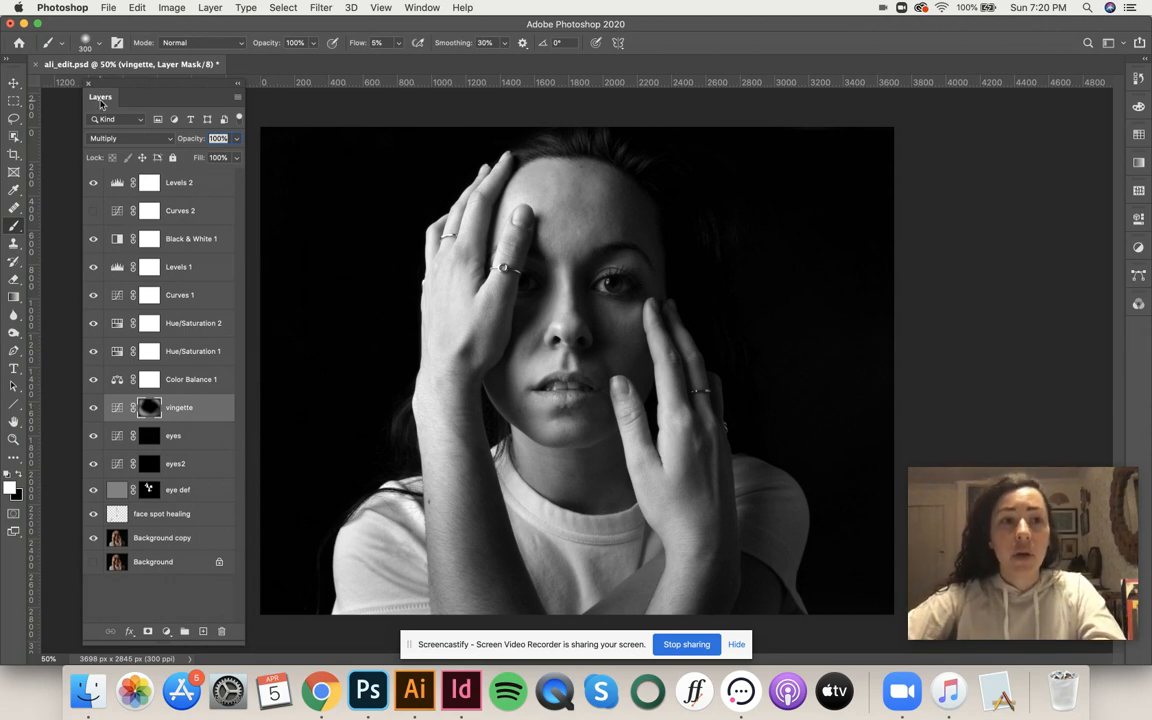
Step: Add a Curves adjustment layer above Levels 2 and name it "dodge"
drag(97, 97, 83, 92)
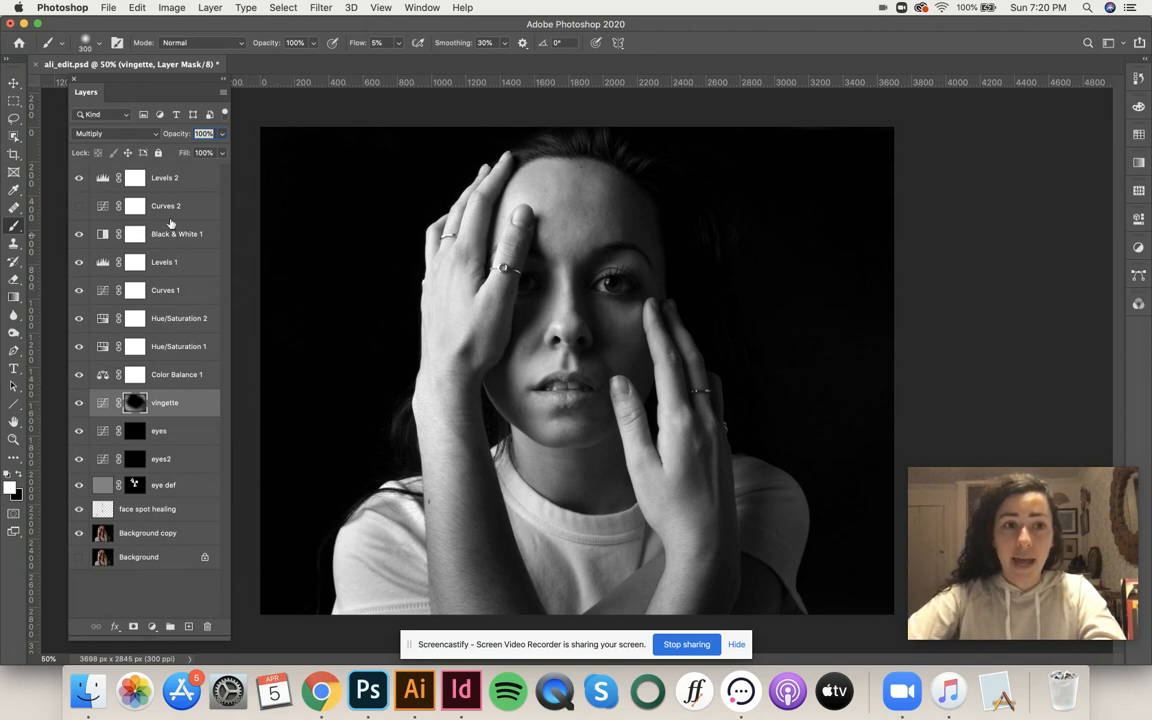
click(141, 167)
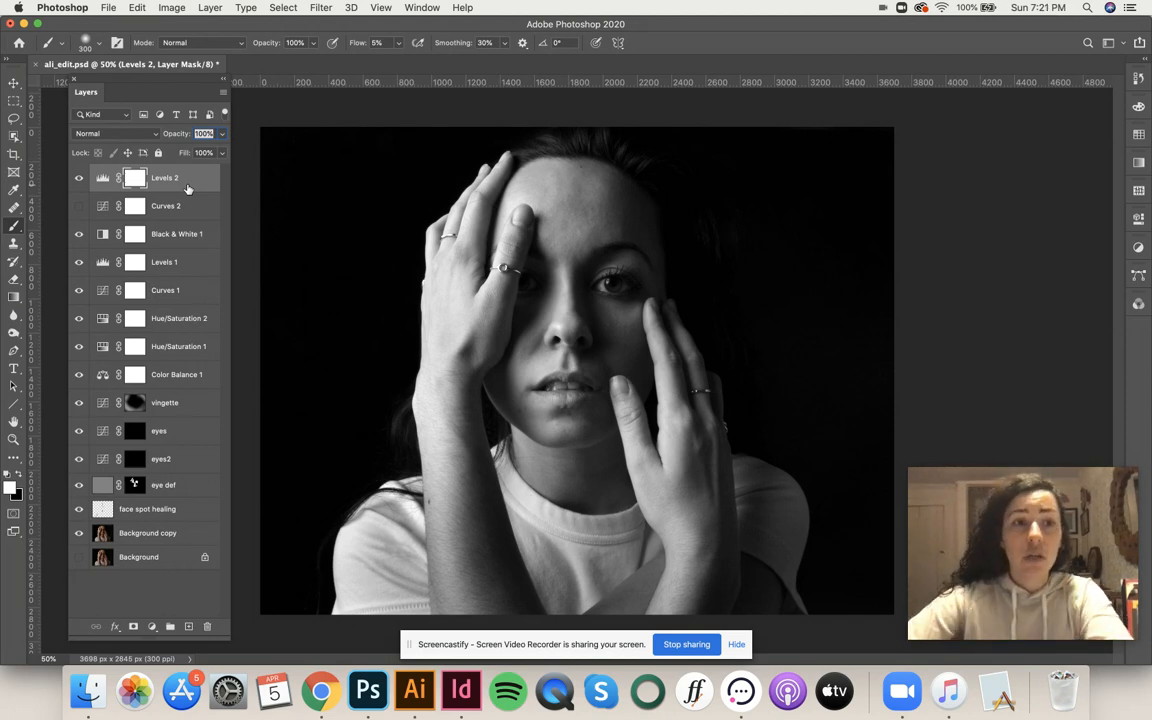
drag(82, 96, 79, 94)
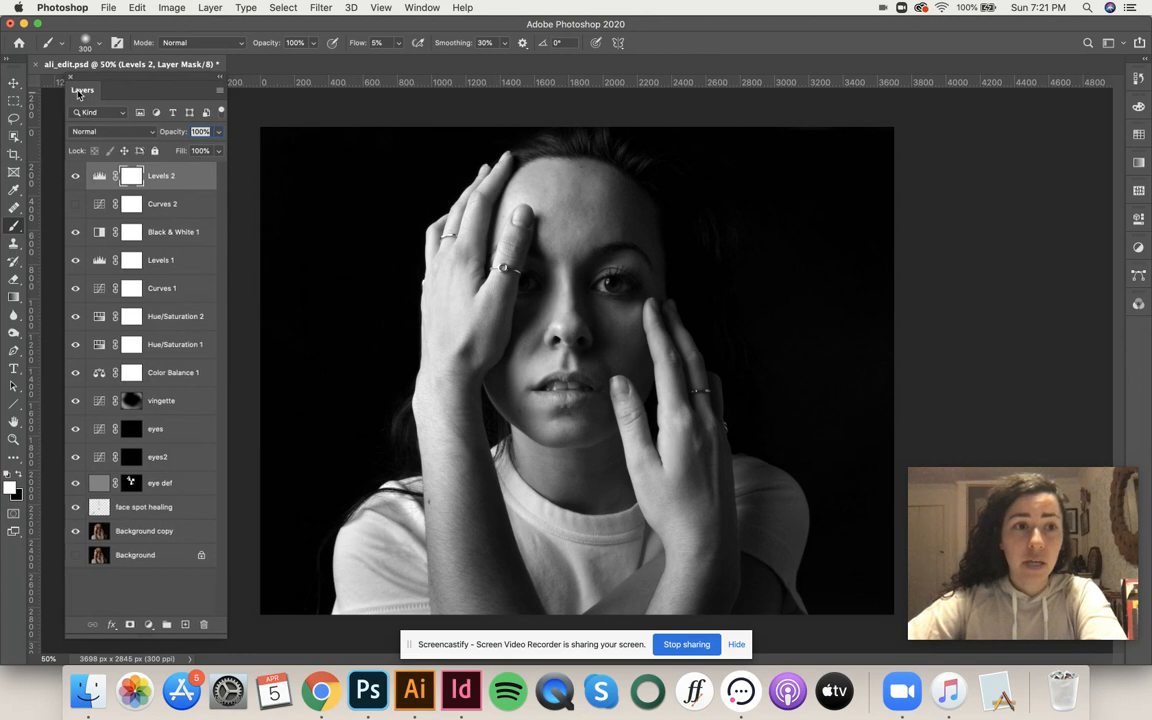
click(416, 8)
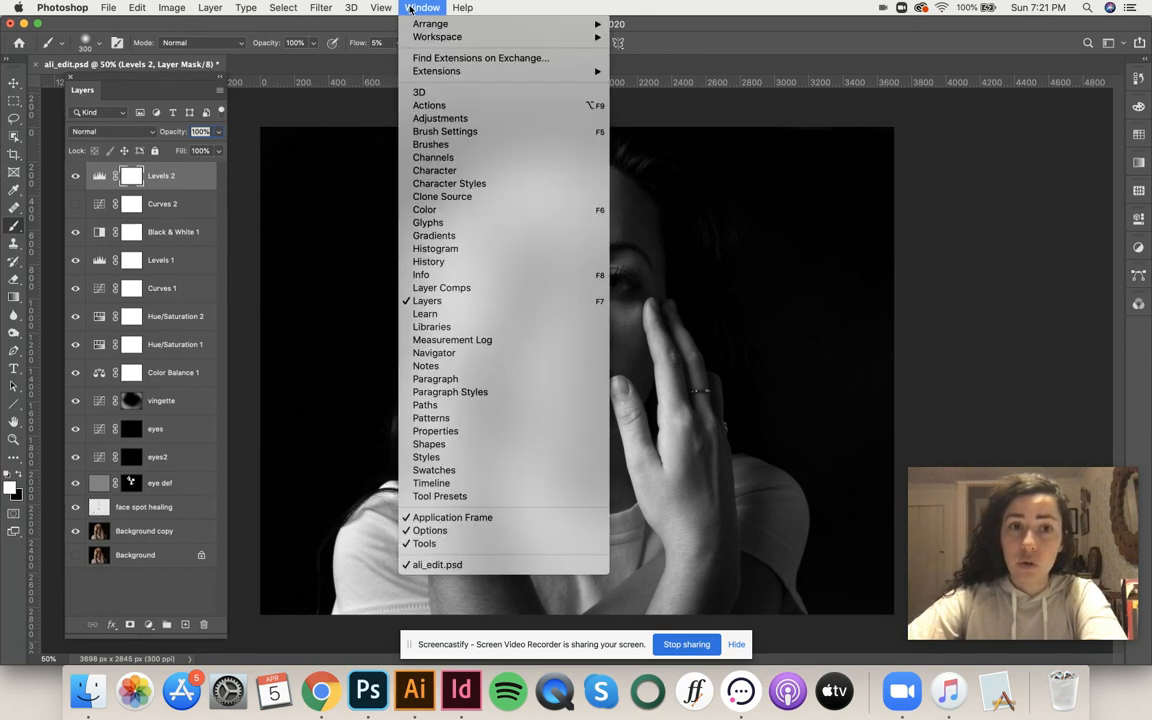
click(86, 96)
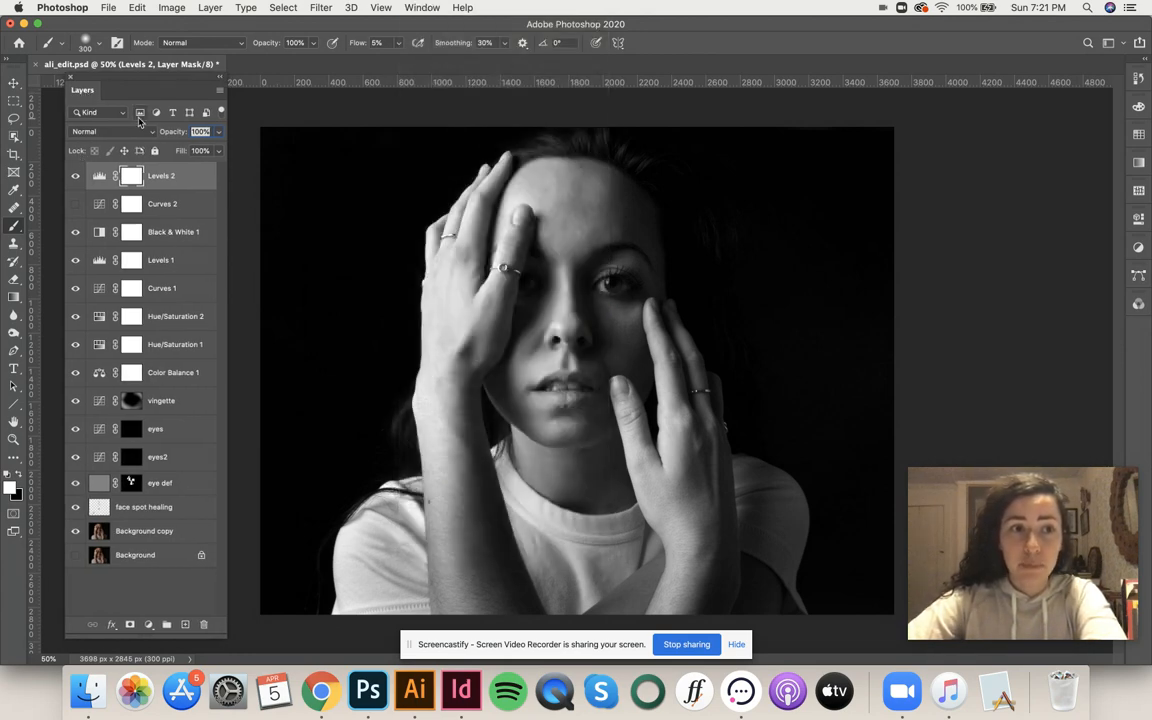
click(148, 625)
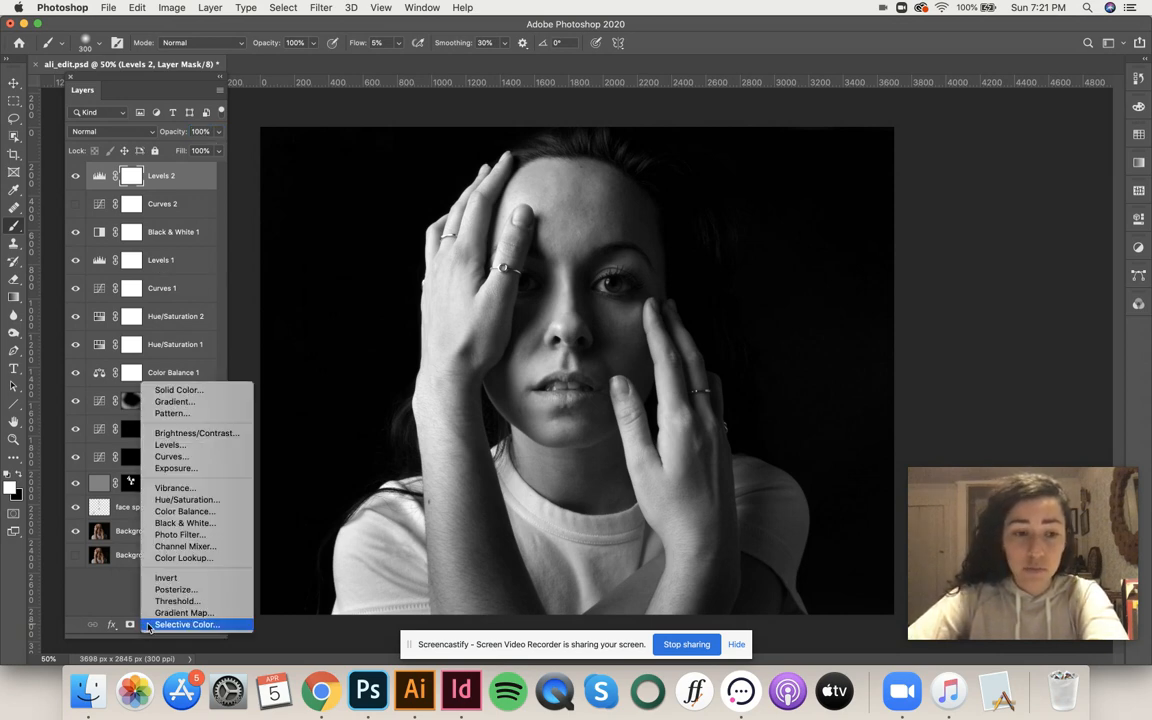
click(178, 457)
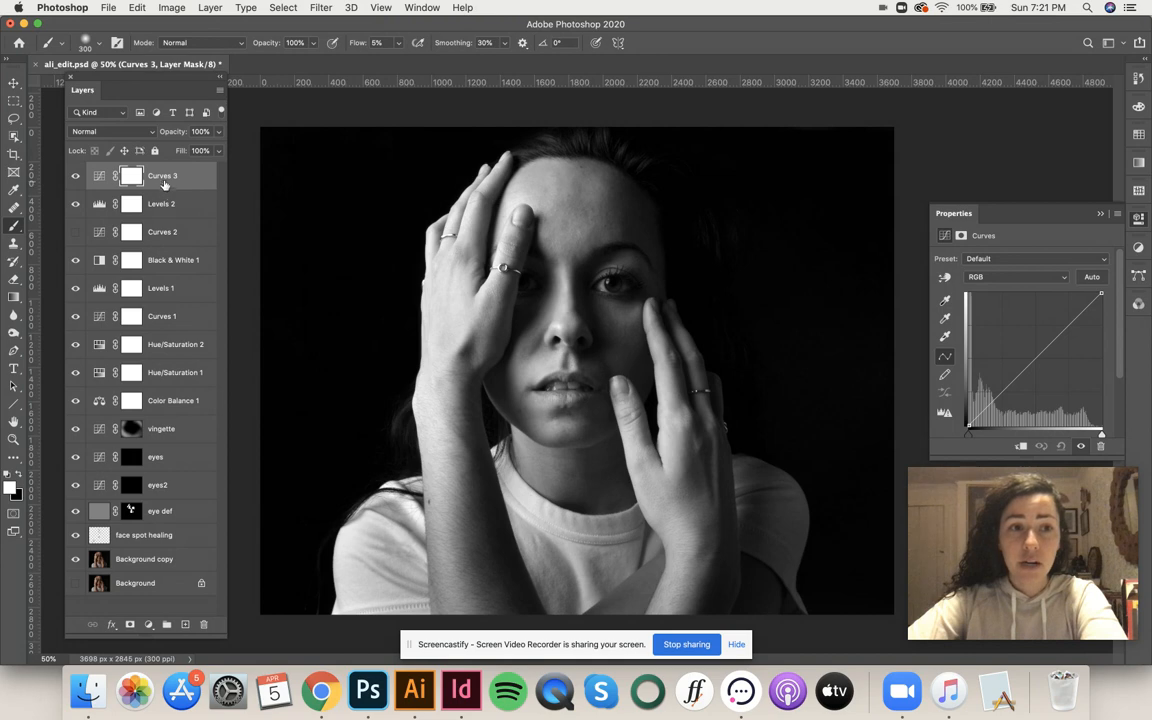
double_click(162, 176)
text(dodge)
key(Return)
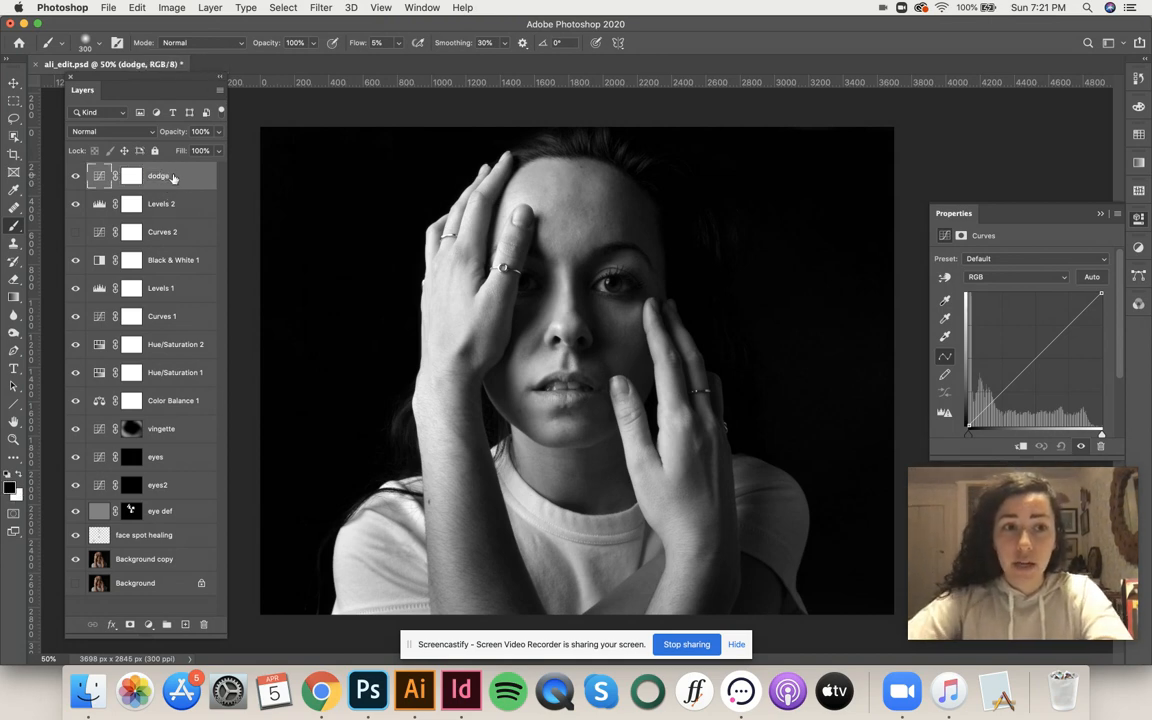
Step: Set the dodge layer's blend mode to Screen and invert its layer mask to black
click(117, 133)
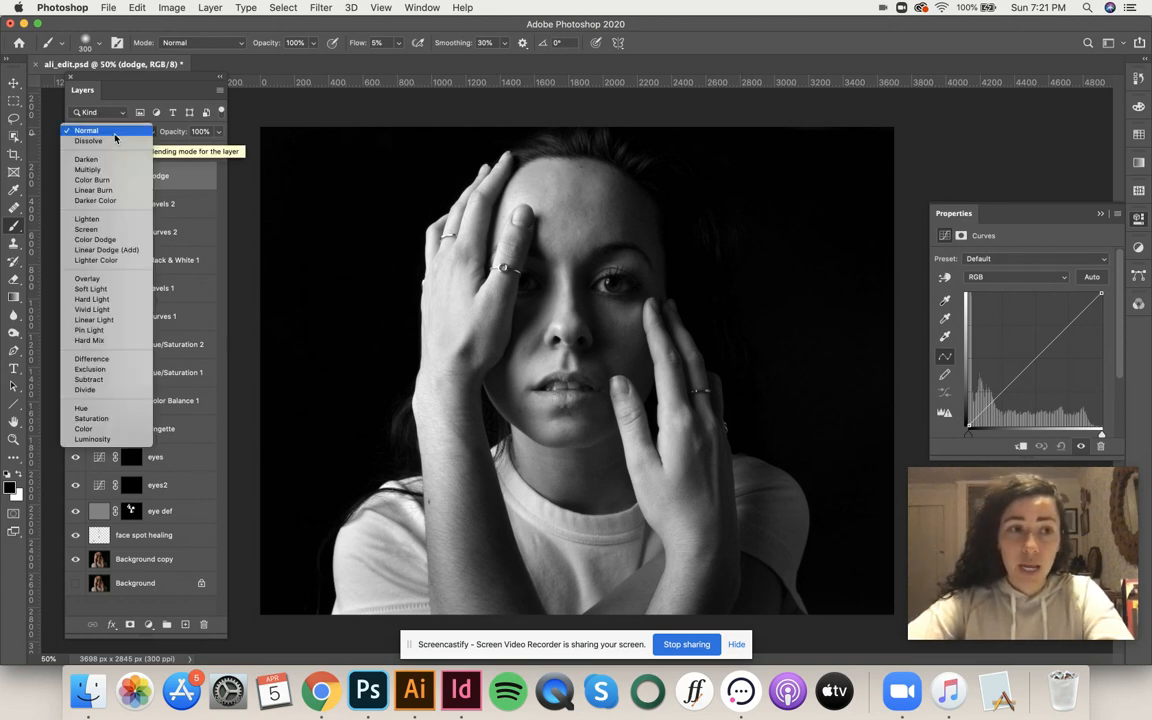
click(105, 230)
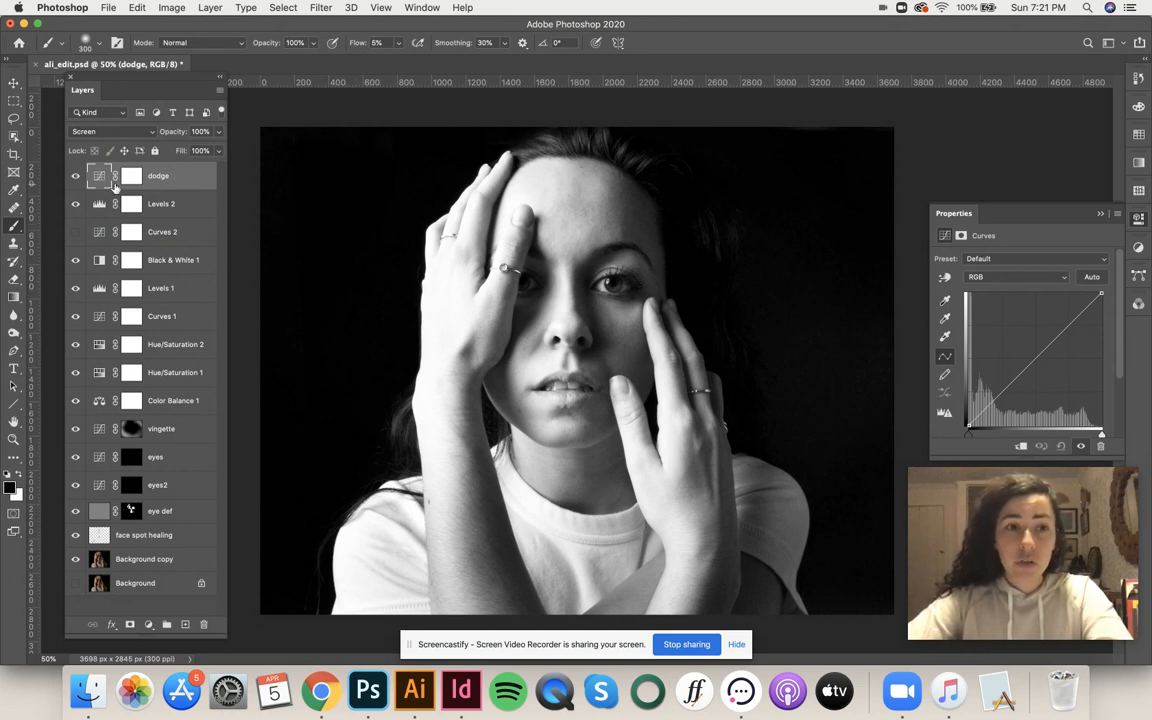
click(130, 177)
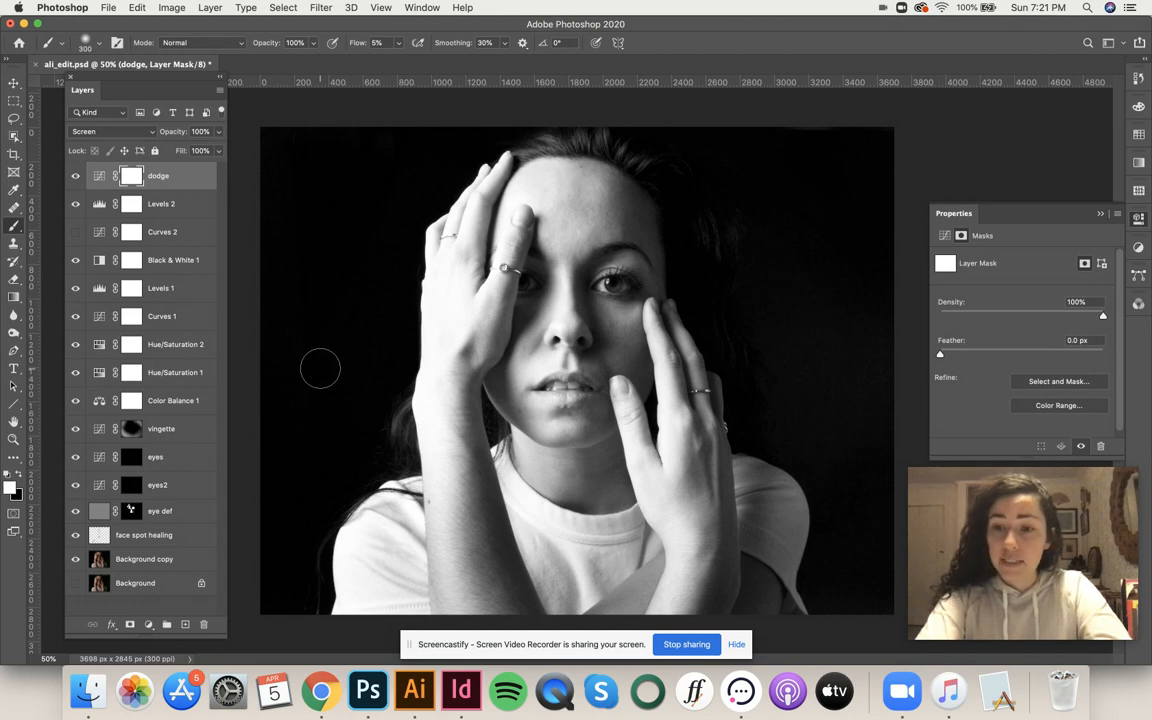
key(super+i)
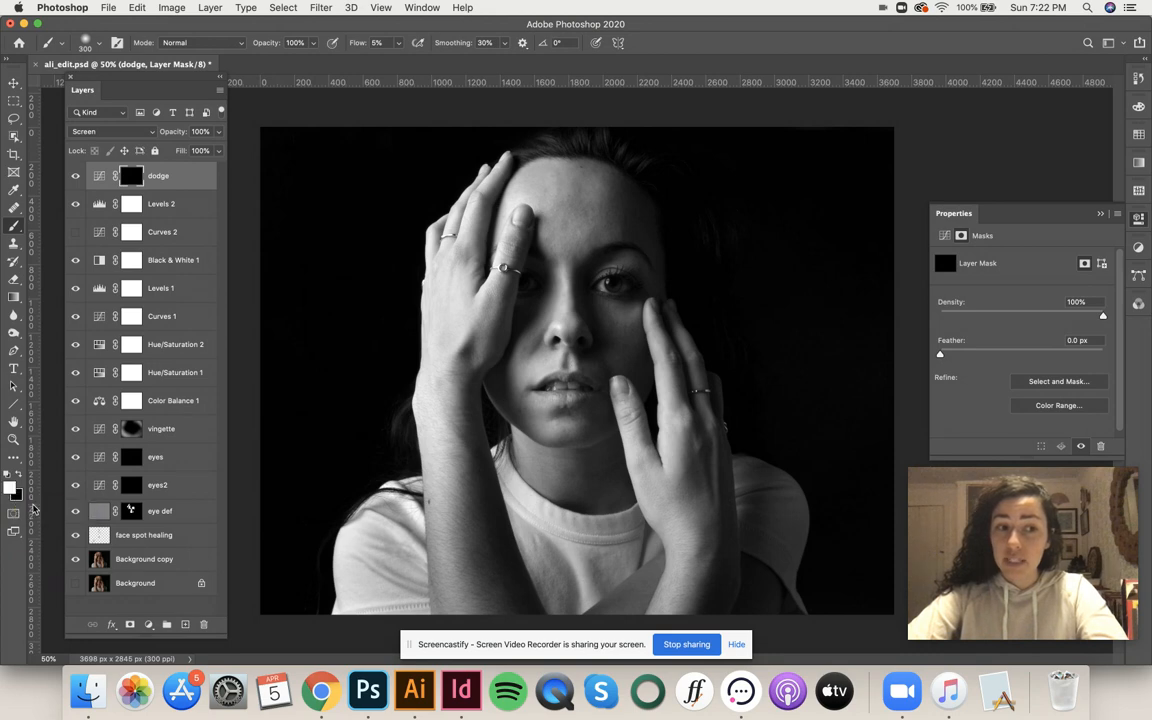
Step: Ready a white soft round brush with 0% hardness for painting on the dodge mask
key(x)
key(x)
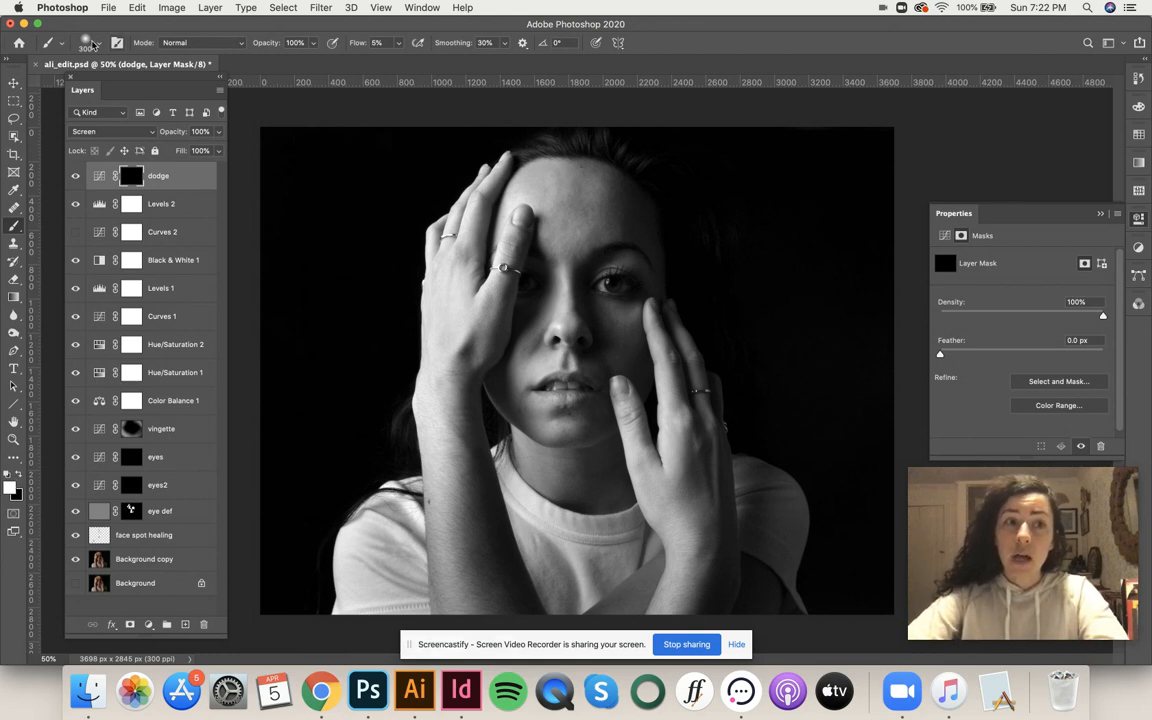
click(80, 40)
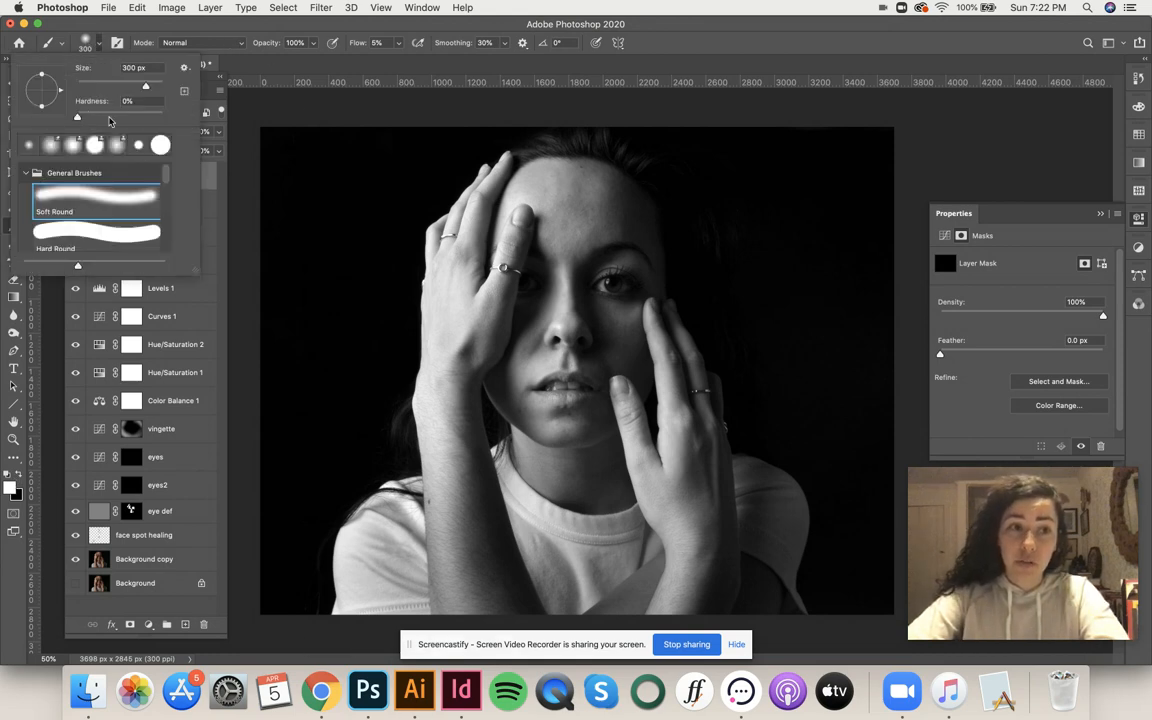
drag(79, 119, 76, 121)
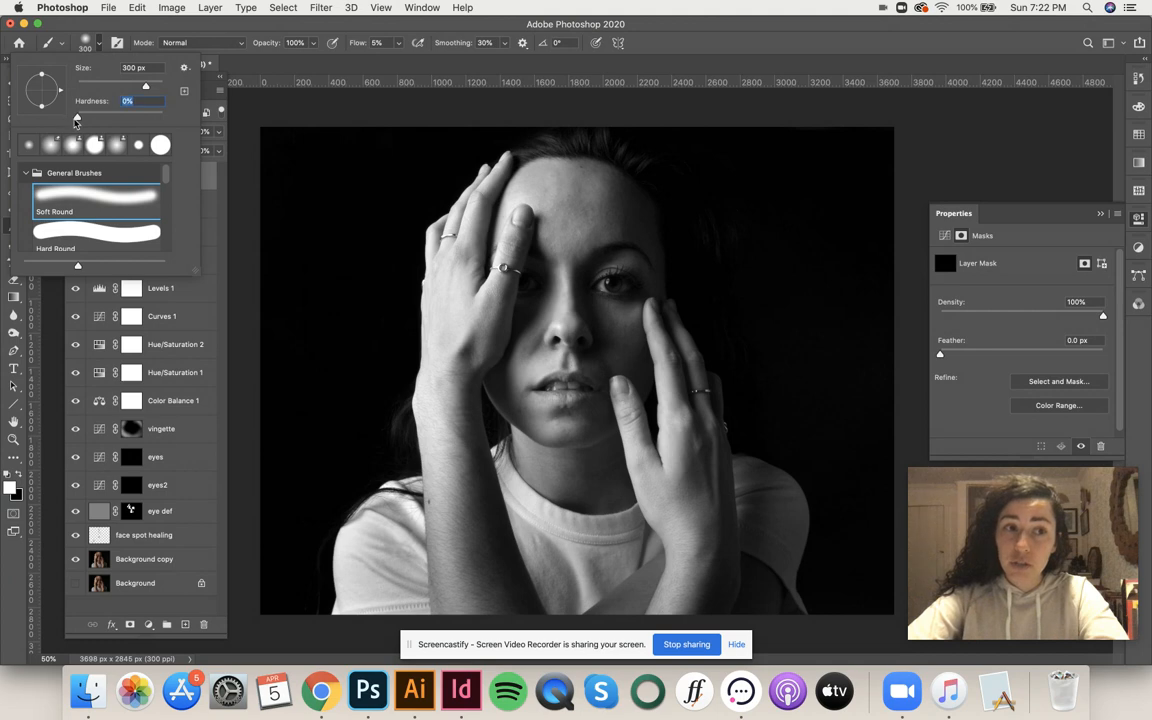
click(250, 66)
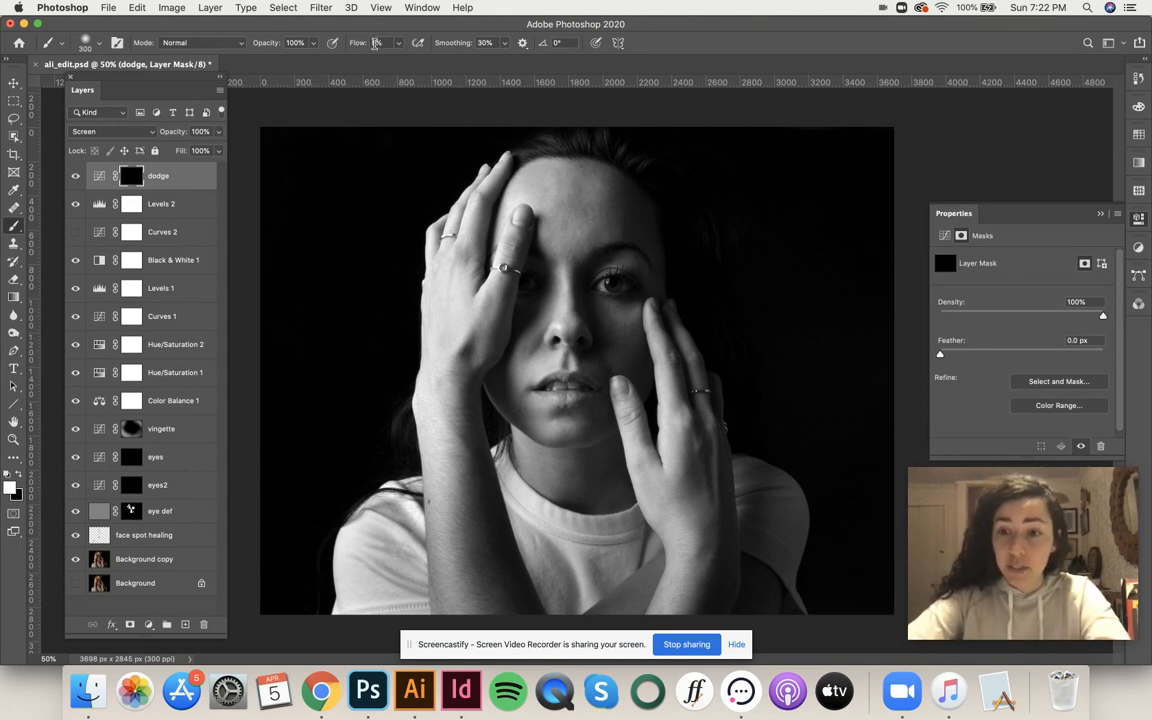
Step: Reduce the brush to 40 px and lighten the uncovered eye by painting white on the dodge mask
drag(614, 289, 668, 316)
drag(602, 273, 650, 306)
drag(588, 278, 603, 285)
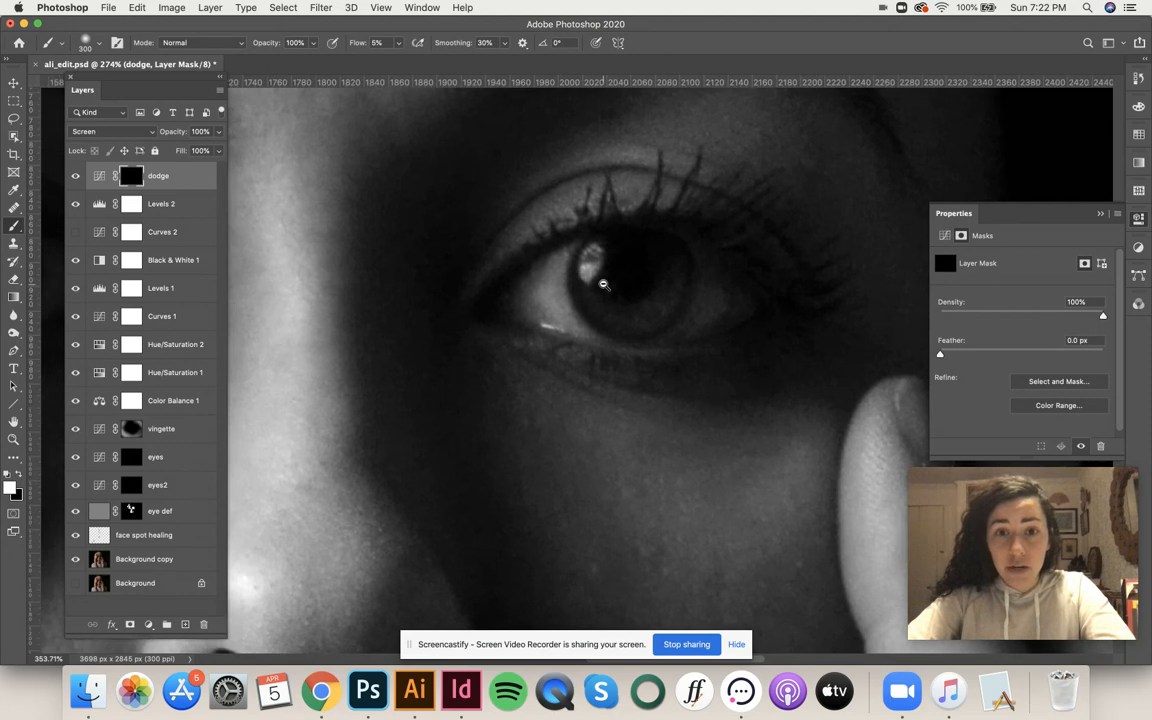
key(bracketleft)
key(bracketleft)
key(bracketleft)
key(bracketleft)
key(bracketleft)
key(bracketleft)
key(bracketleft)
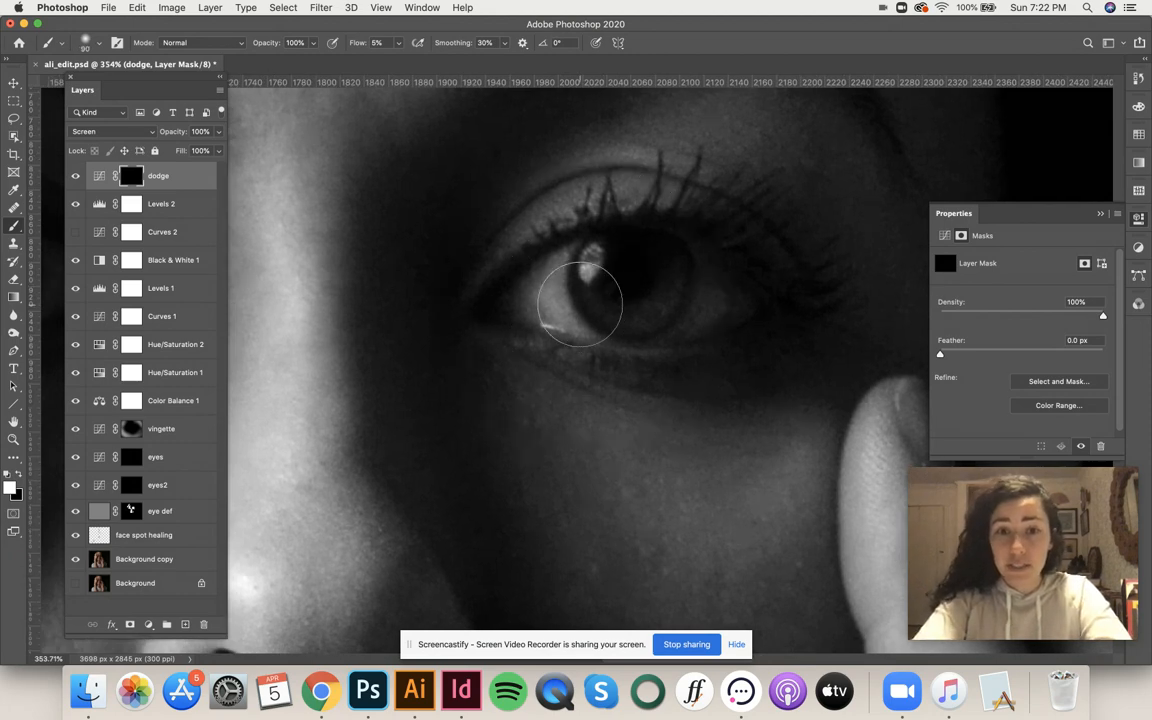
key(bracketleft)
key(bracketleft)
key(bracketleft)
key(bracketleft)
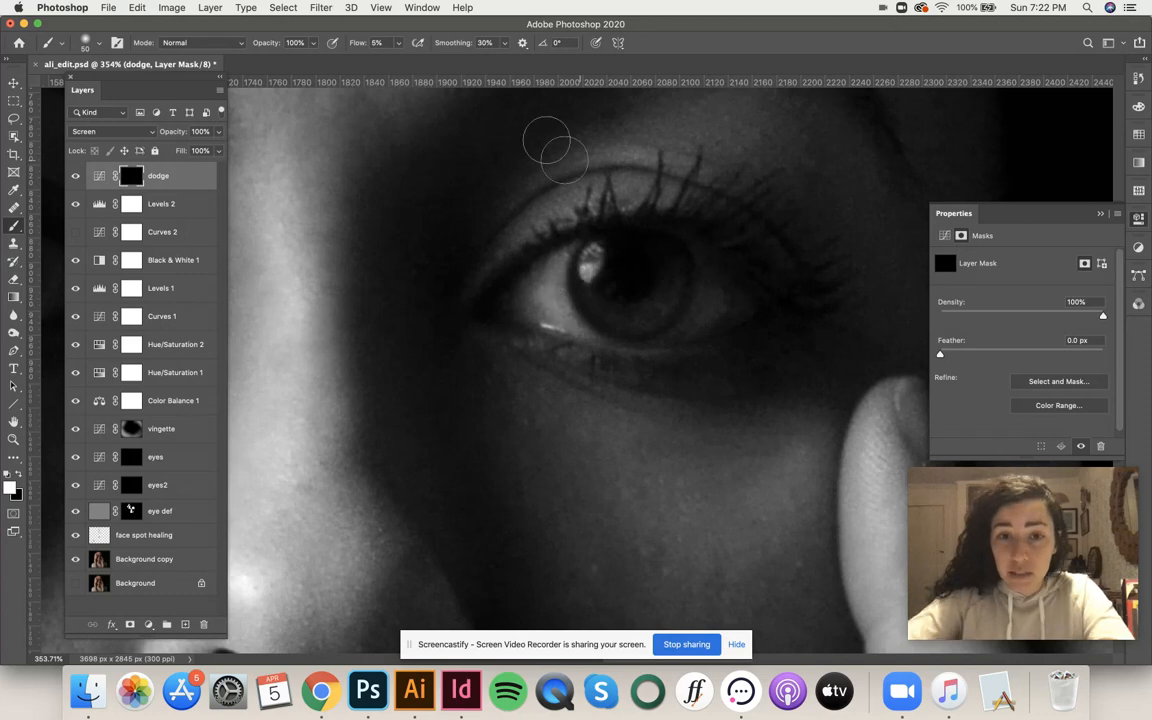
key(bracketleft)
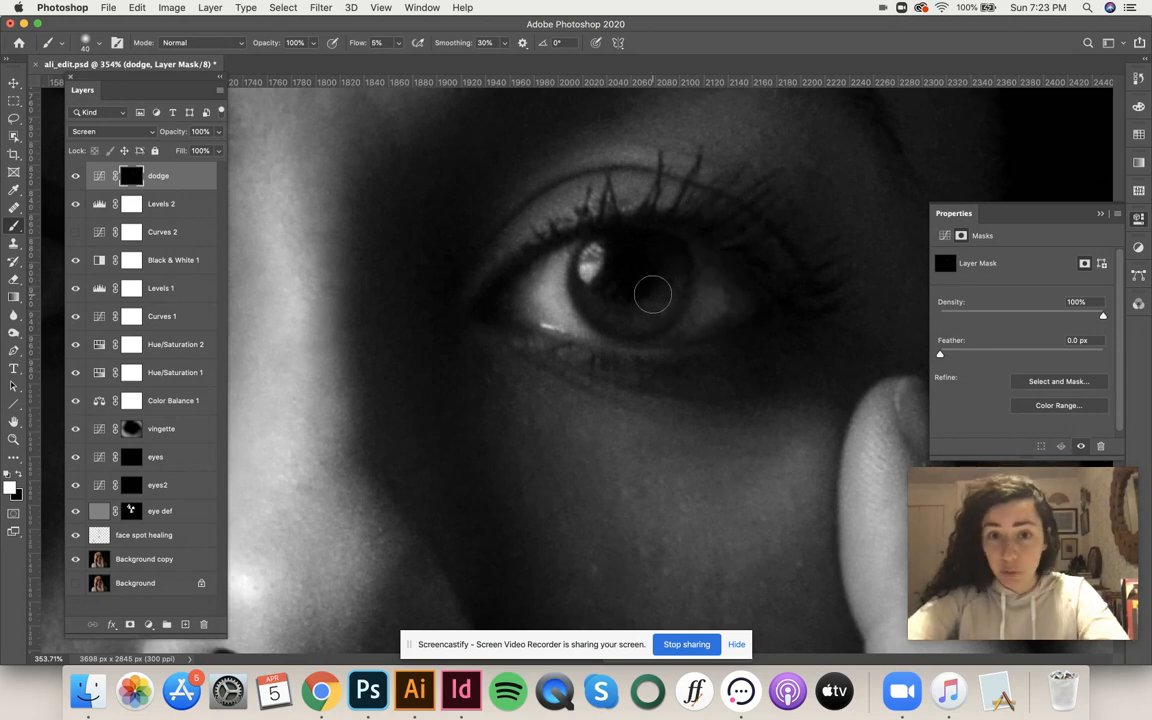
Step: Switch the brush colour to black for correcting the dodge mask around the pupil
key(x)
key(x)
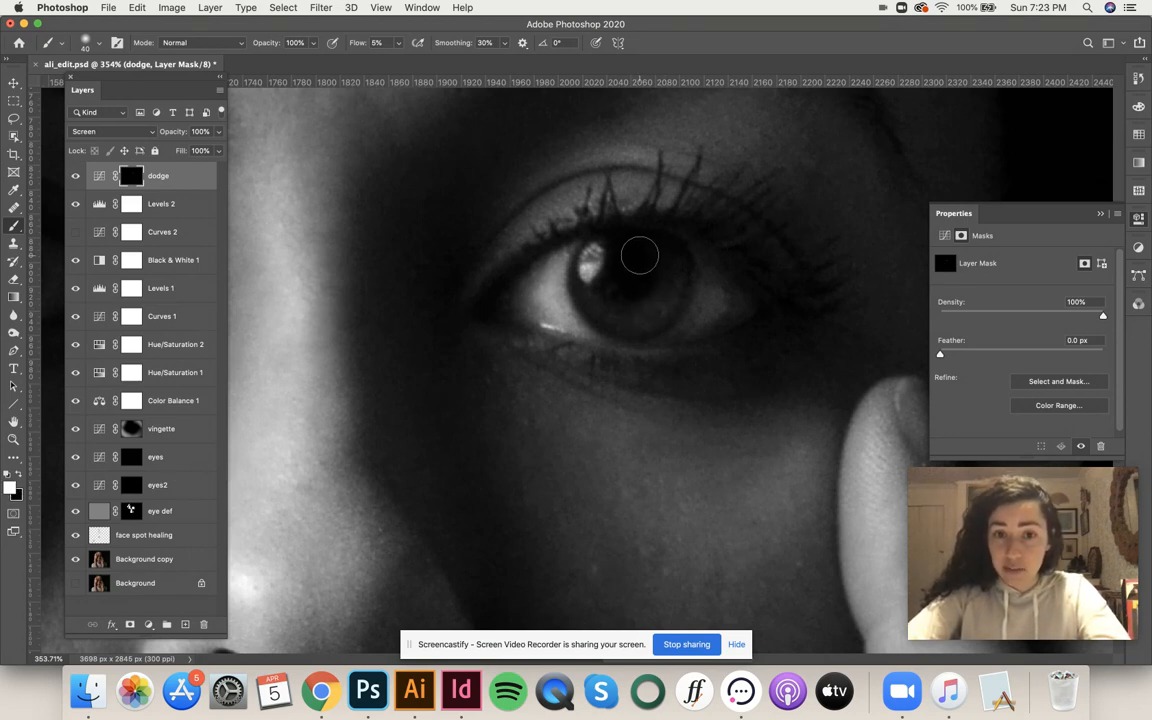
key(x)
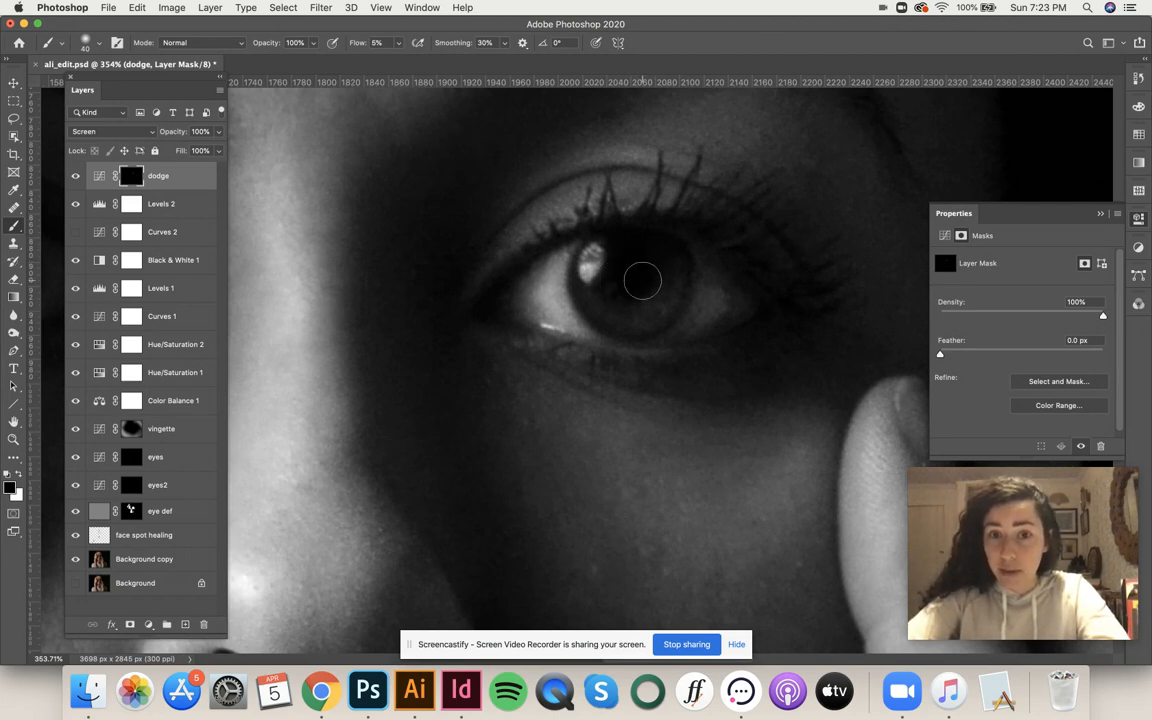
Step: Compare the whole portrait with the dodge layer hidden and shown
key(super+0)
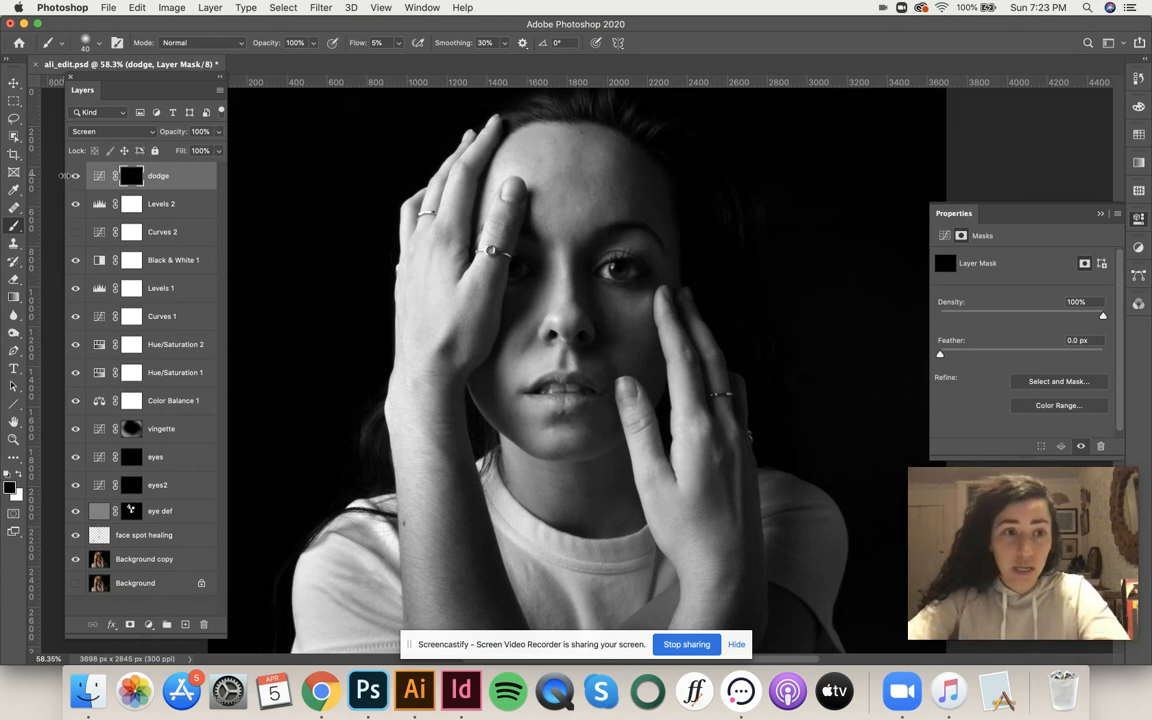
click(75, 176)
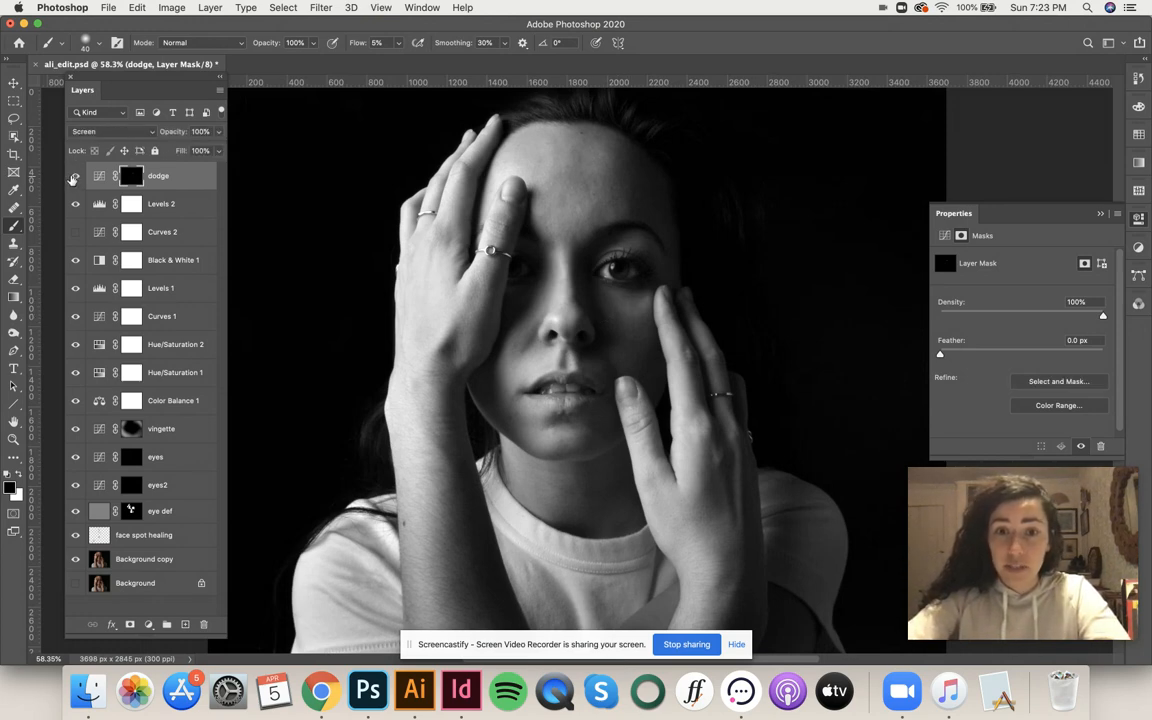
click(75, 176)
click(75, 176)
click(75, 176)
click(75, 176)
click(75, 176)
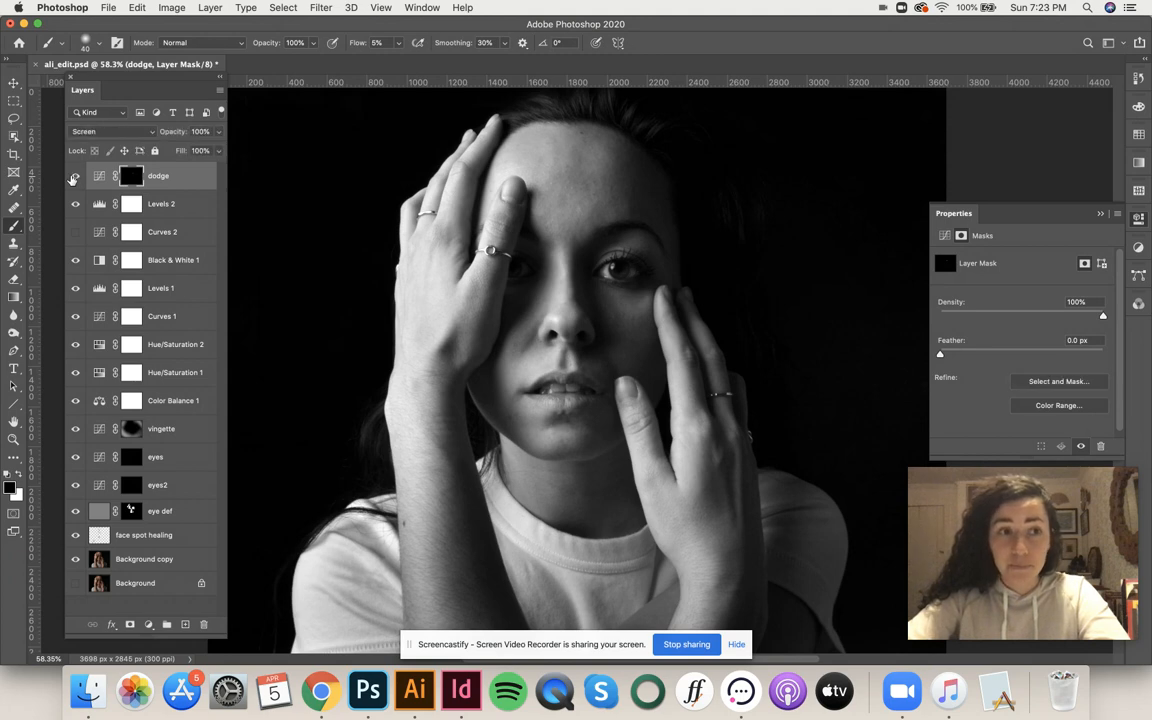
Step: Enlarge the brush to 90 px and switch its colour to white
key(bracketright)
key(bracketright)
key(bracketright)
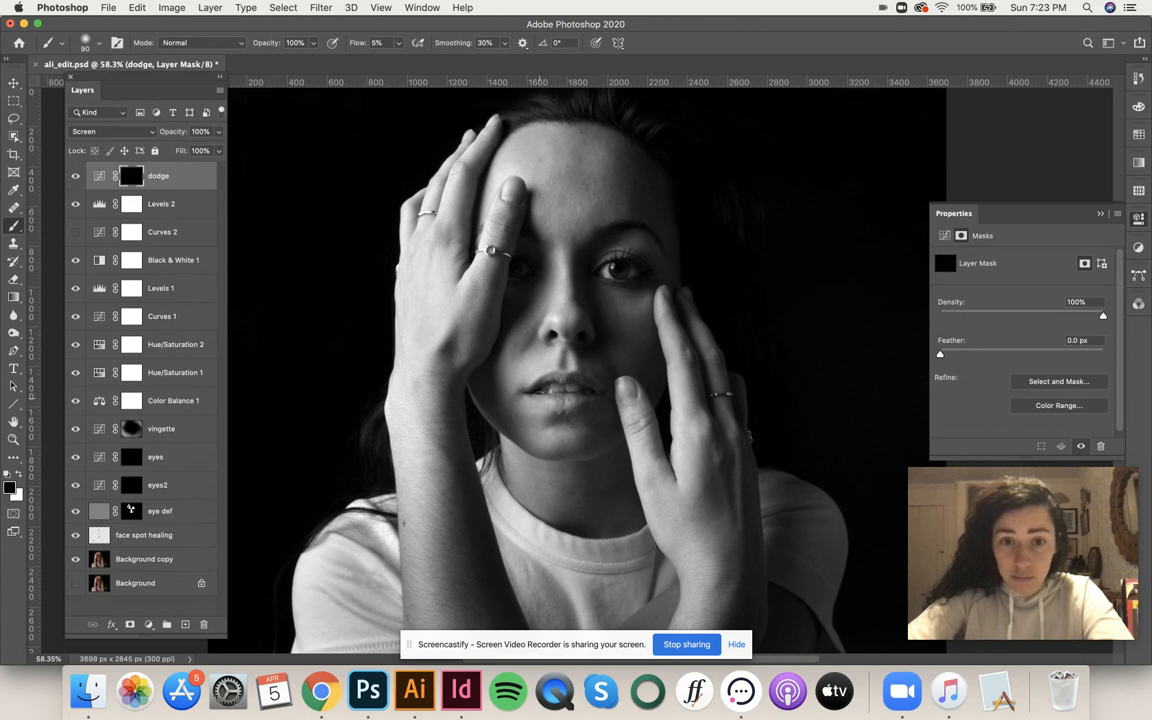
key(x)
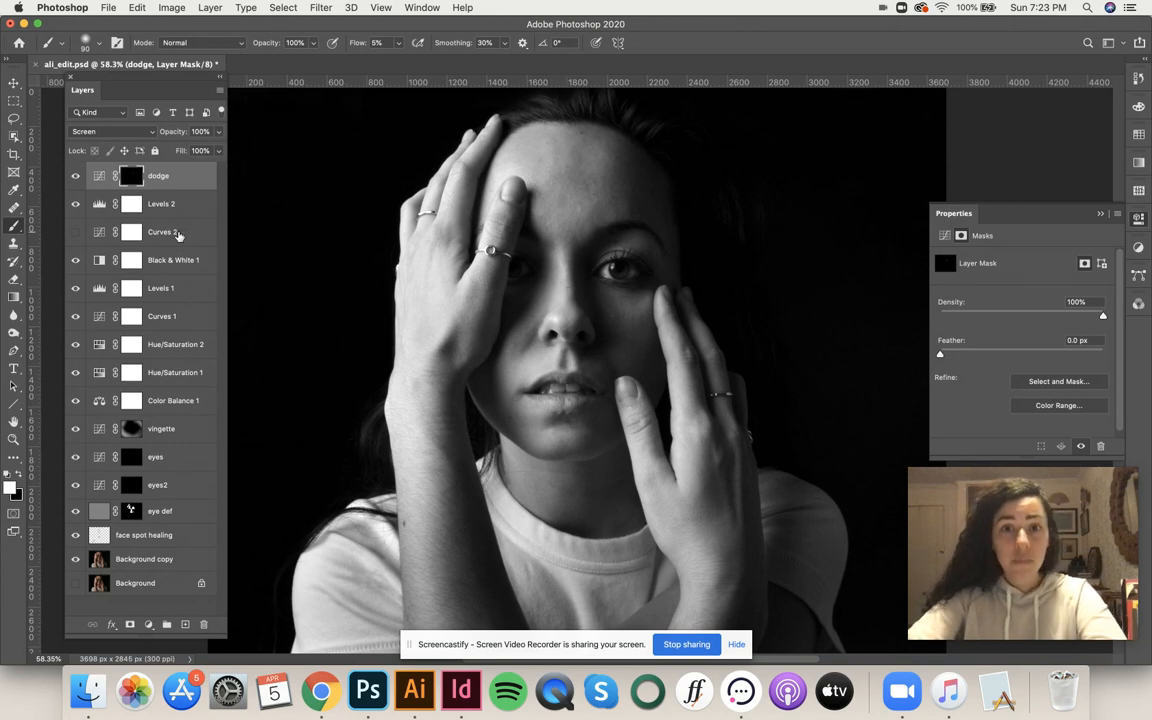
Step: Compare the portrait with and without the dodge layer, and lower that layer's opacity to 82%
click(75, 176)
click(75, 177)
click(75, 177)
click(75, 177)
click(75, 177)
click(75, 177)
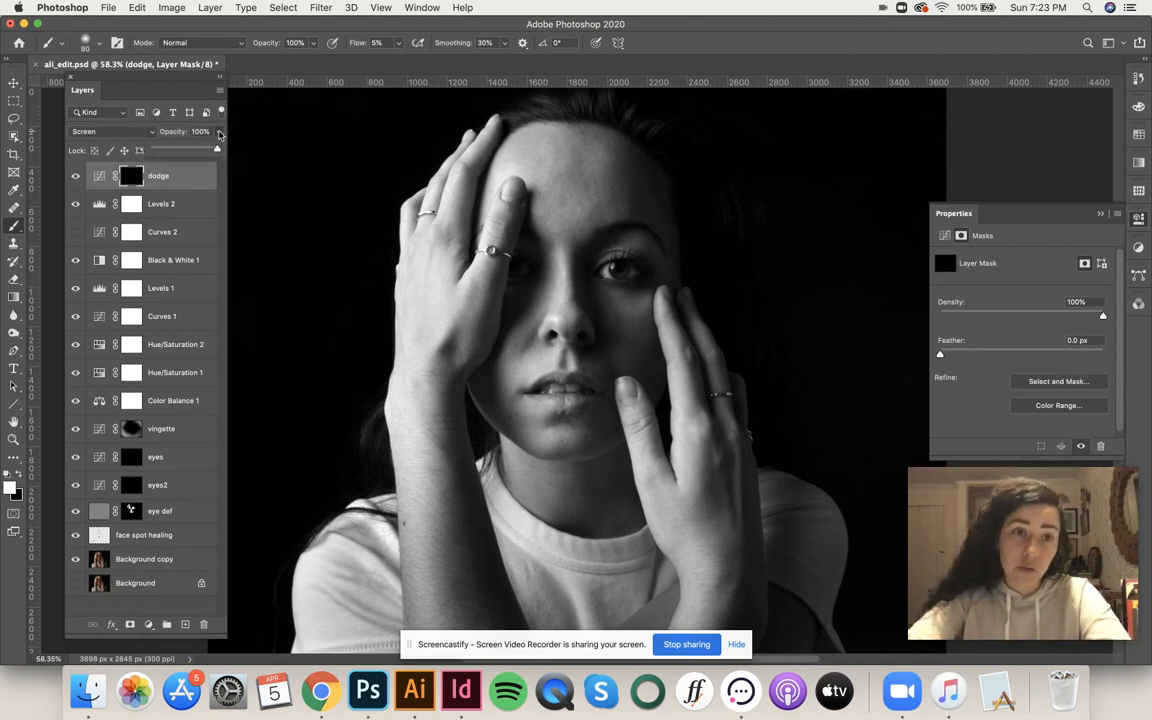
click(218, 150)
drag(218, 151, 215, 151)
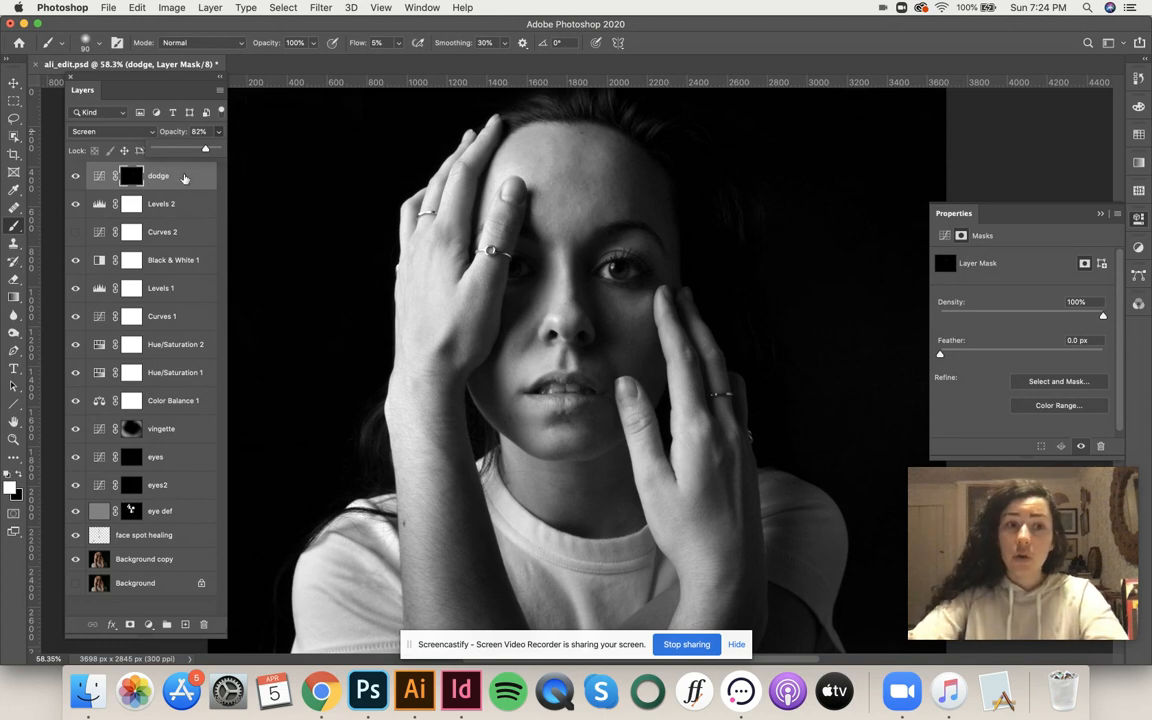
Step: Add a Curves adjustment layer above the dodge layer and name it "burn"
click(149, 624)
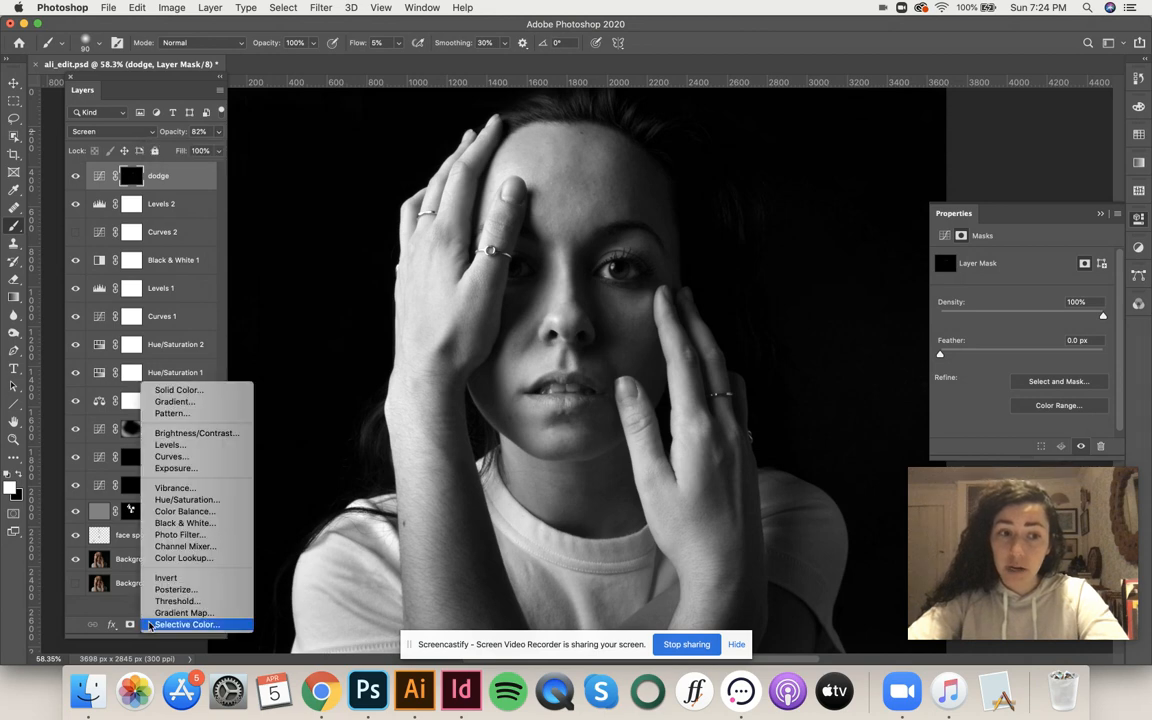
click(171, 456)
double_click(163, 176)
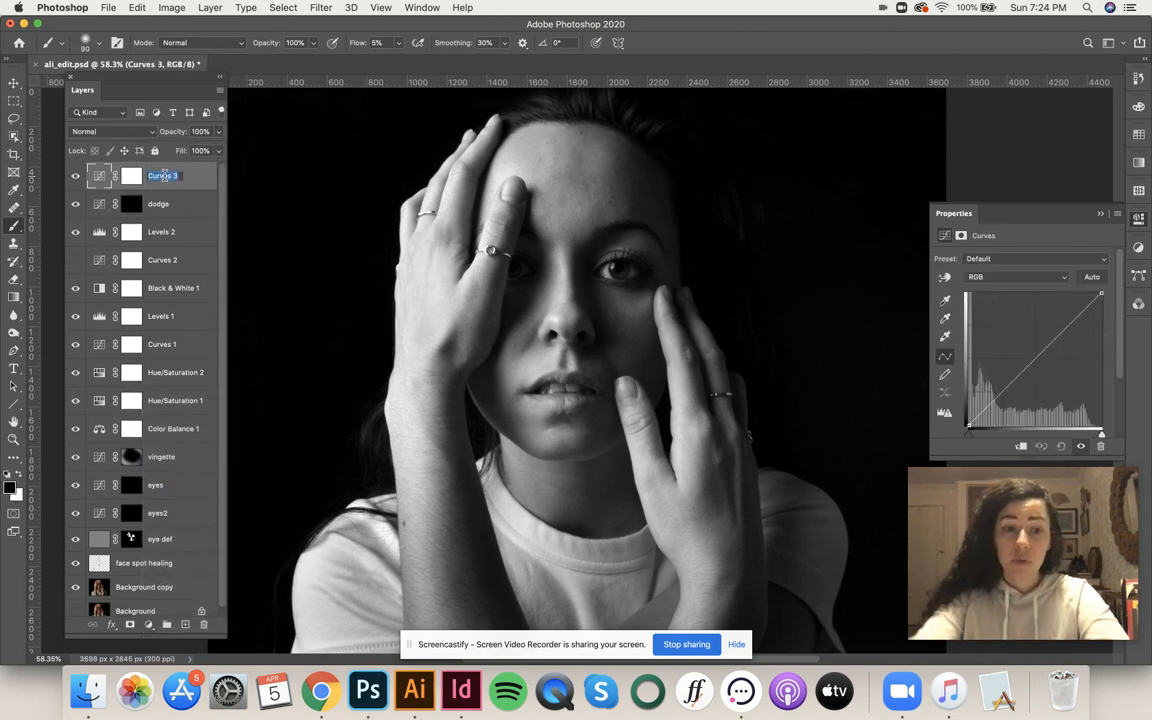
text(burn)
key(Return)
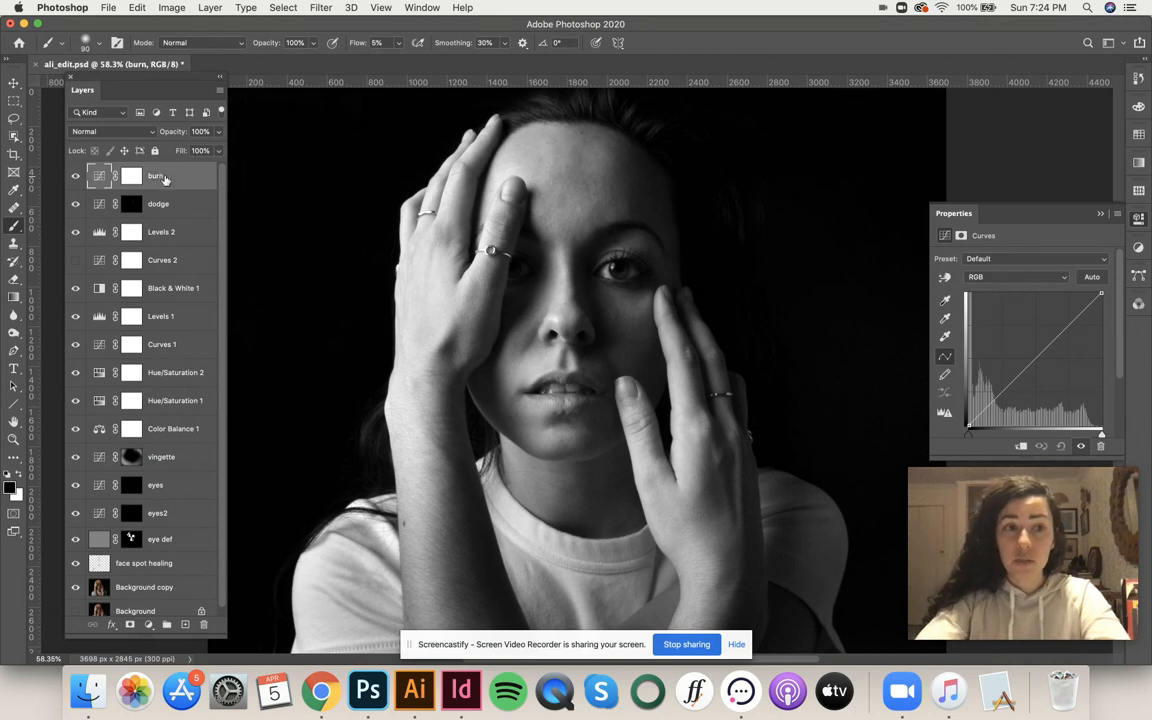
Step: Set the burn layer's blend mode to Multiply and invert its layer mask to black
click(112, 134)
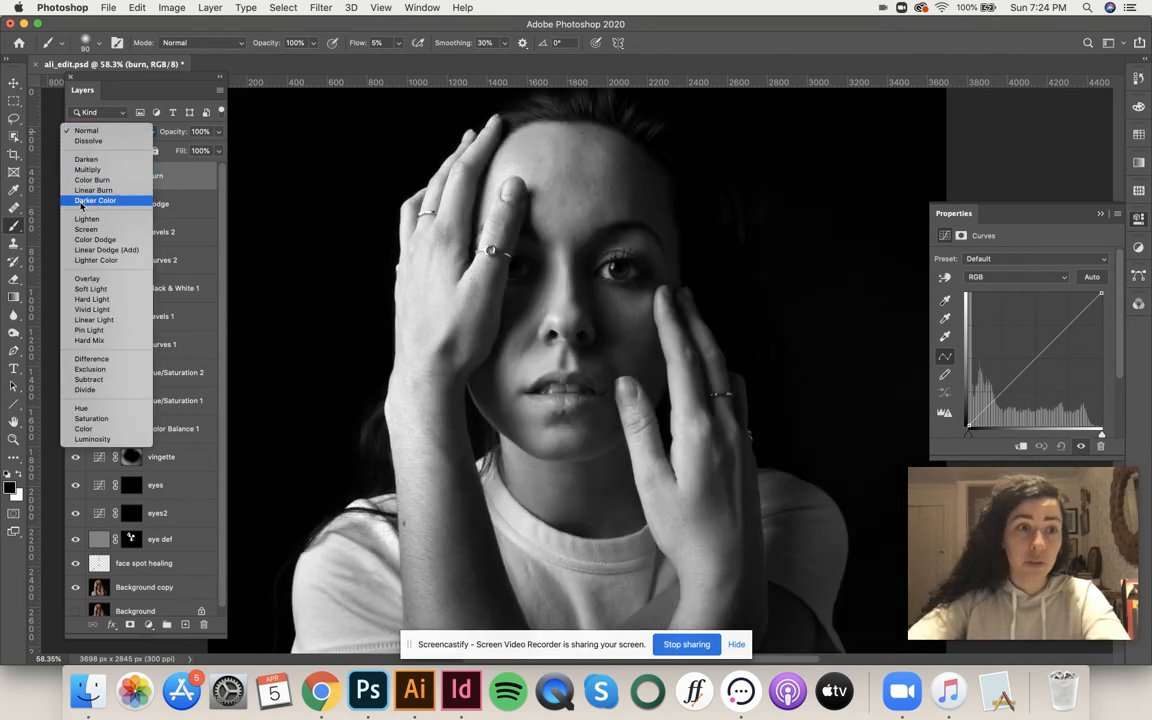
click(91, 171)
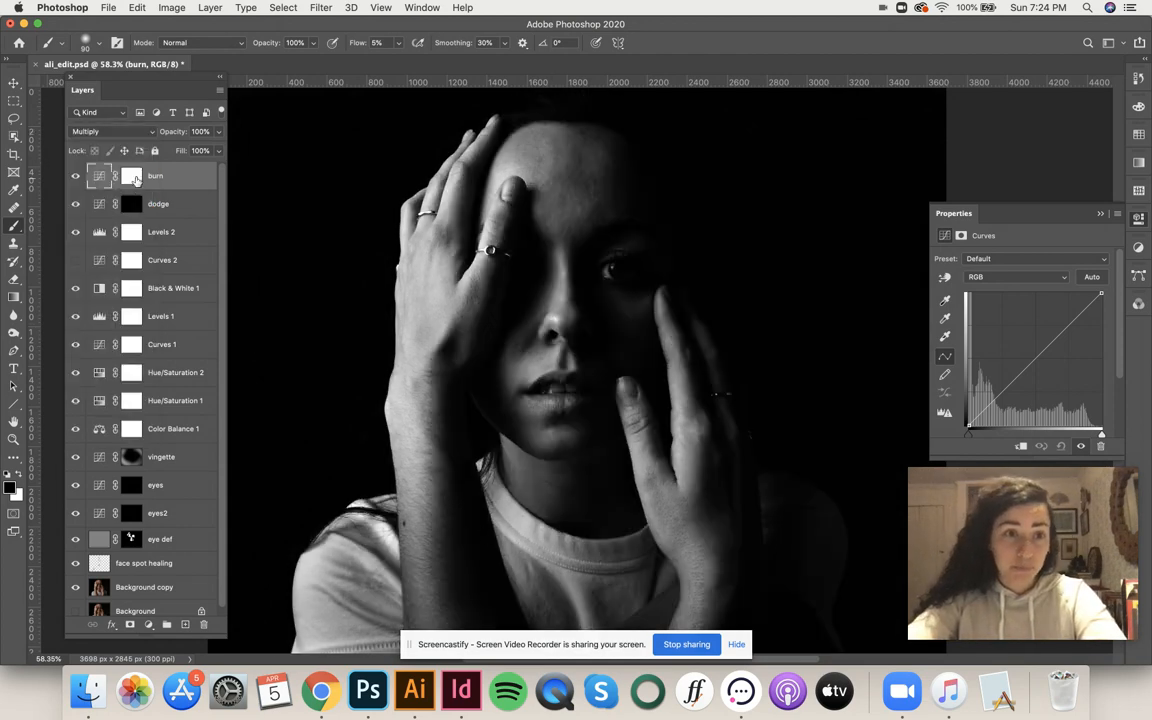
click(132, 177)
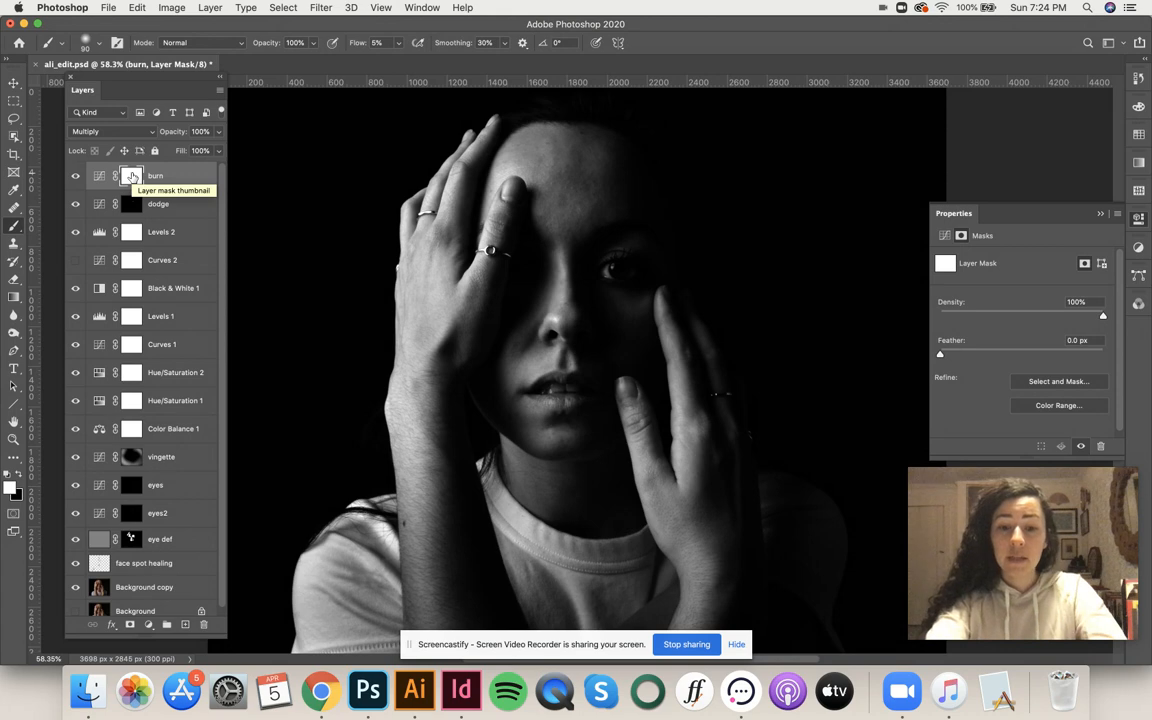
key(super+i)
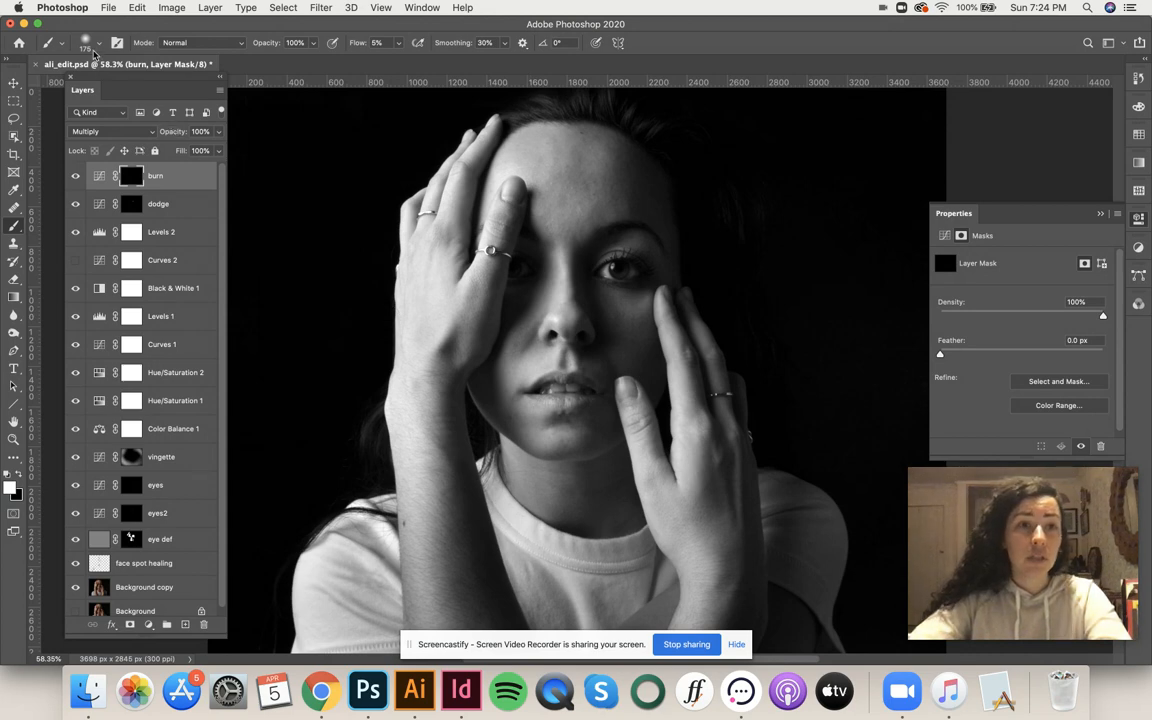
Step: Enlarge the brush up to 400 px and paint white on the burn mask to darken parts of the portrait
key(bracketright)
key(bracketright)
key(bracketright)
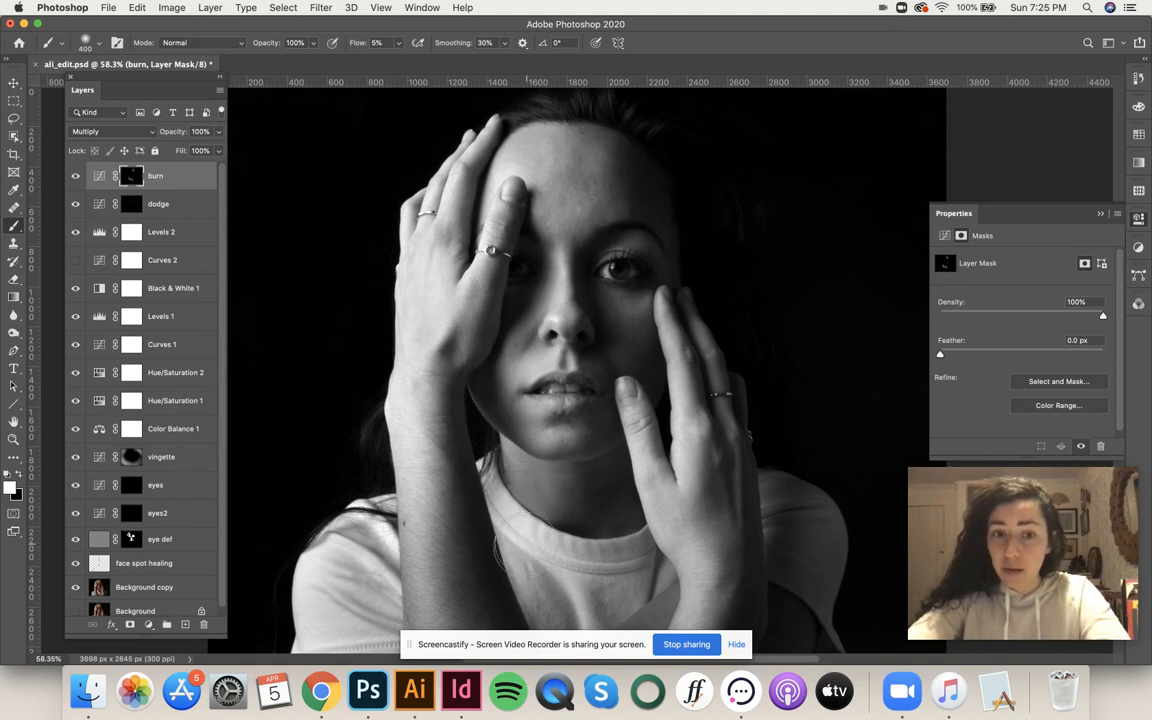
Step: Compare the portrait with and without the burn layer, and lower that layer's opacity to 85%
click(74, 176)
click(74, 176)
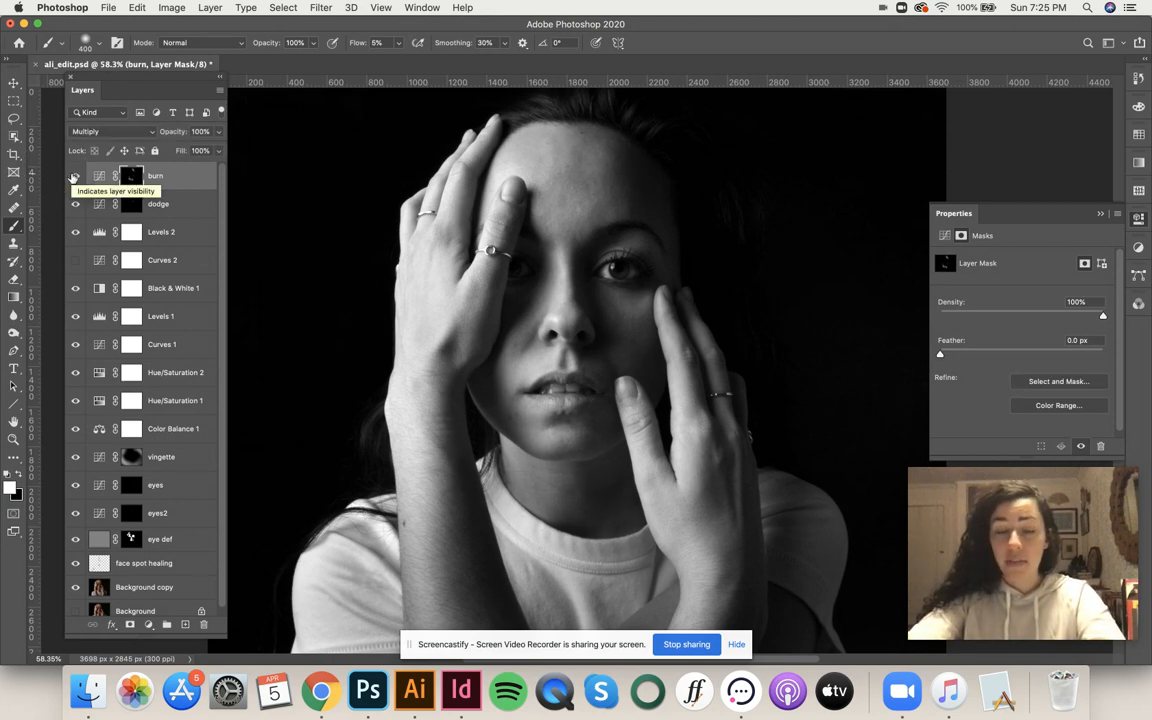
click(74, 176)
click(74, 176)
click(219, 134)
drag(217, 151, 212, 152)
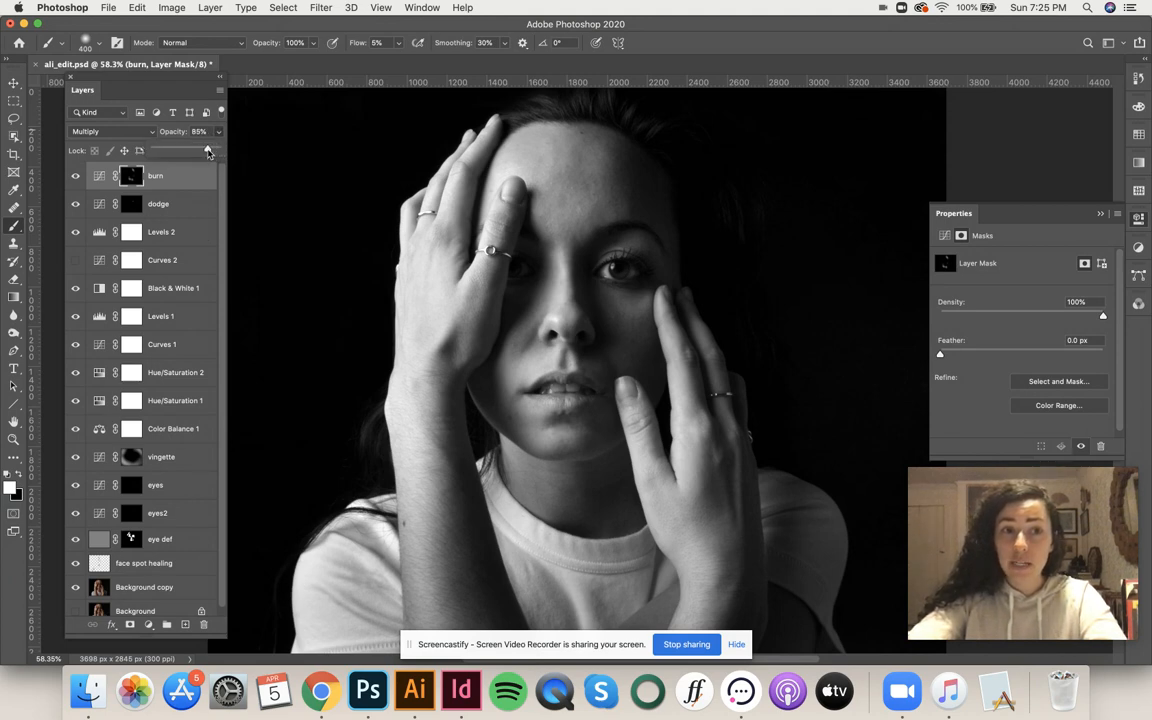